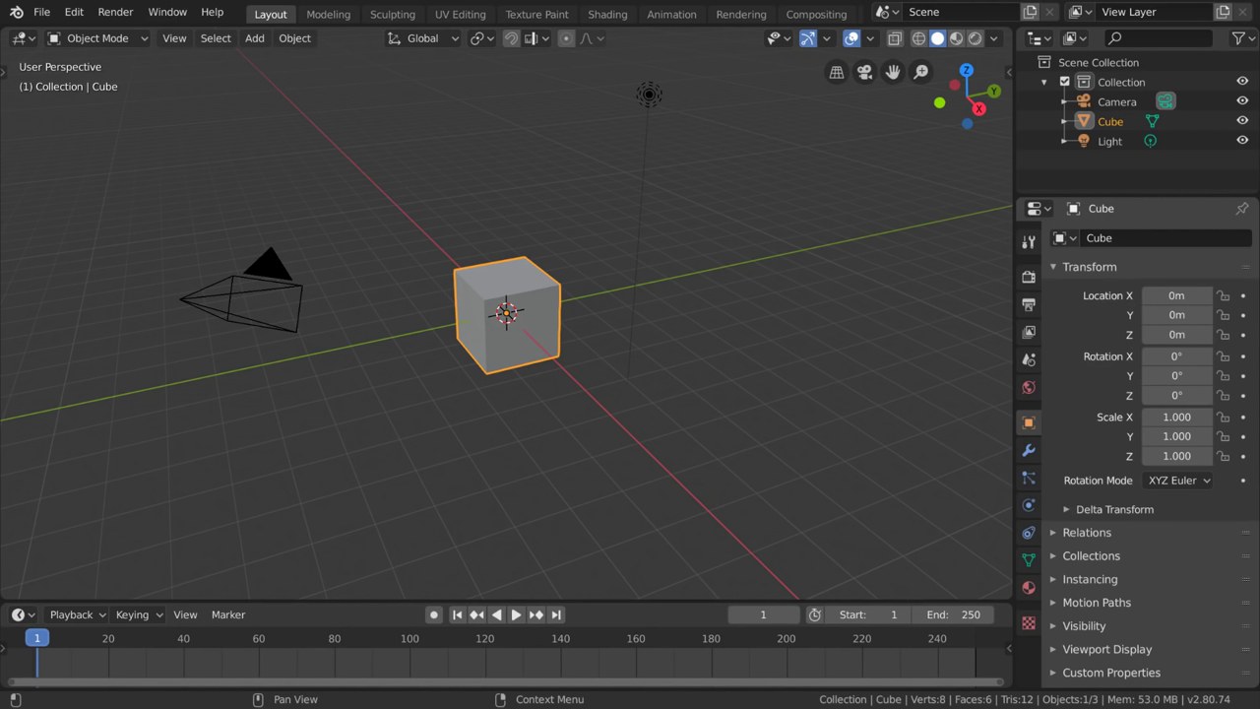
# Deselect the cube, select all objects in the scene, and clear the selection again
pyautogui.click(641, 192)
pyautogui.click(516, 277)
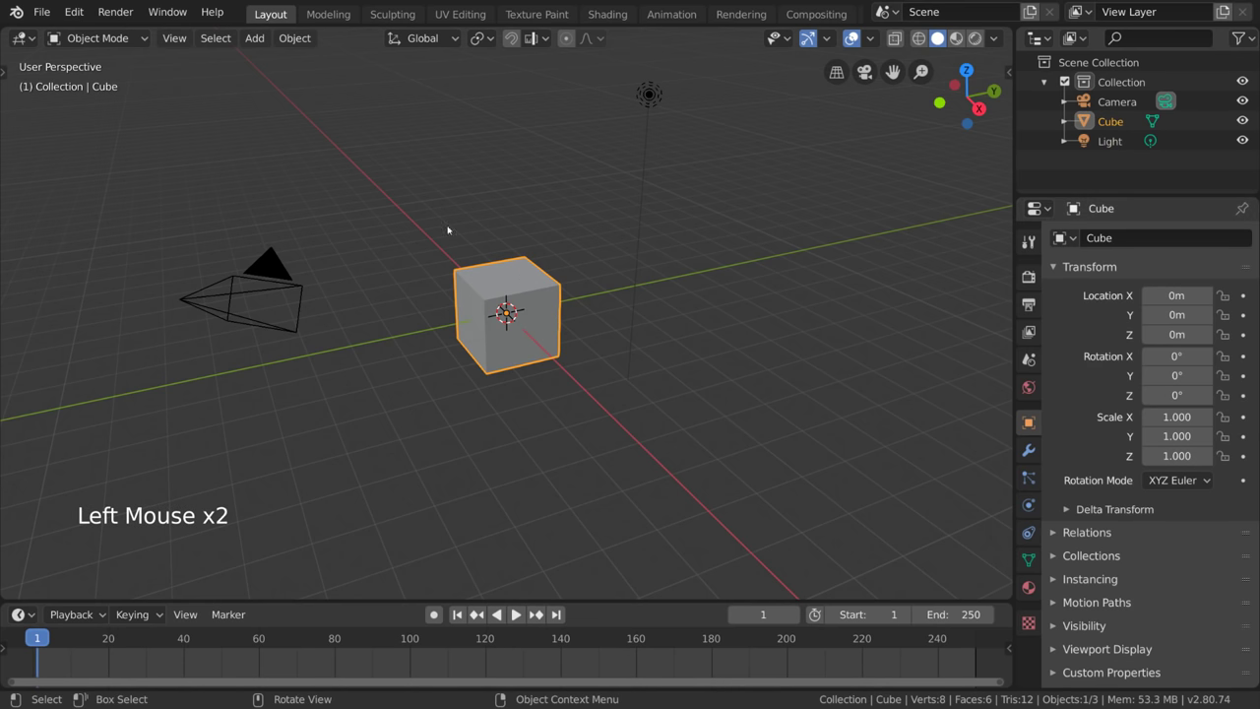
pyautogui.click(417, 244)
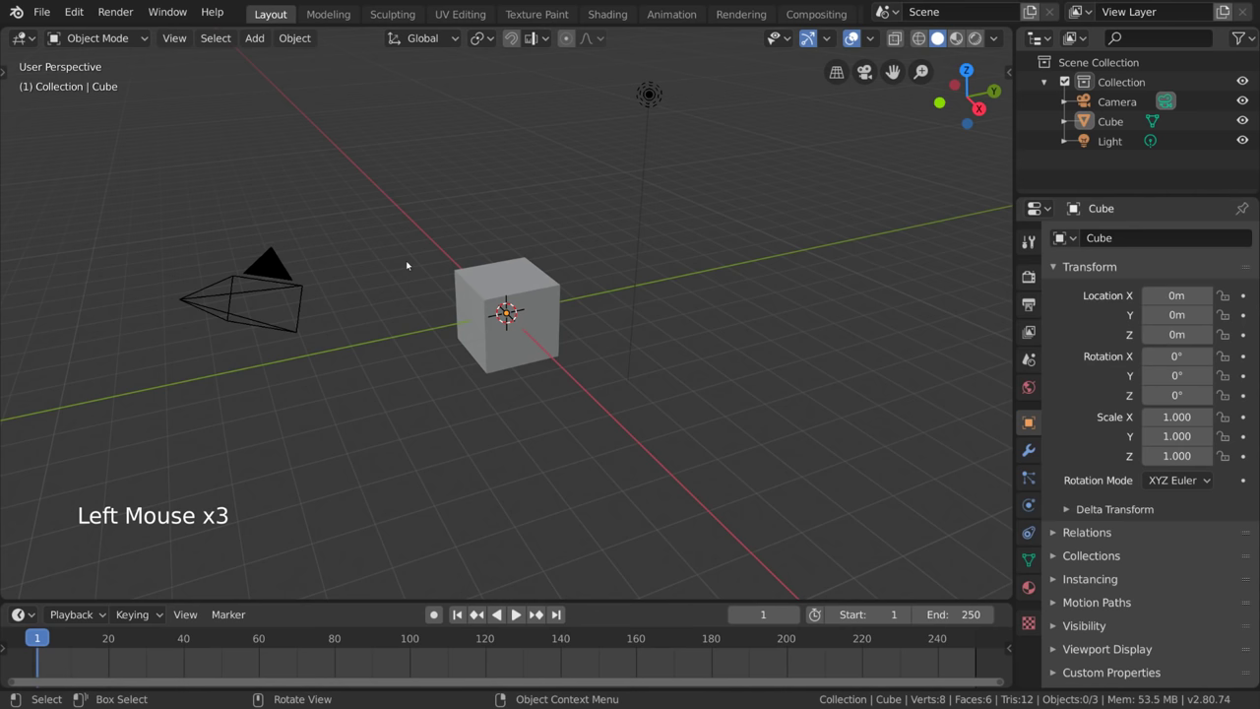
pyautogui.press('a')
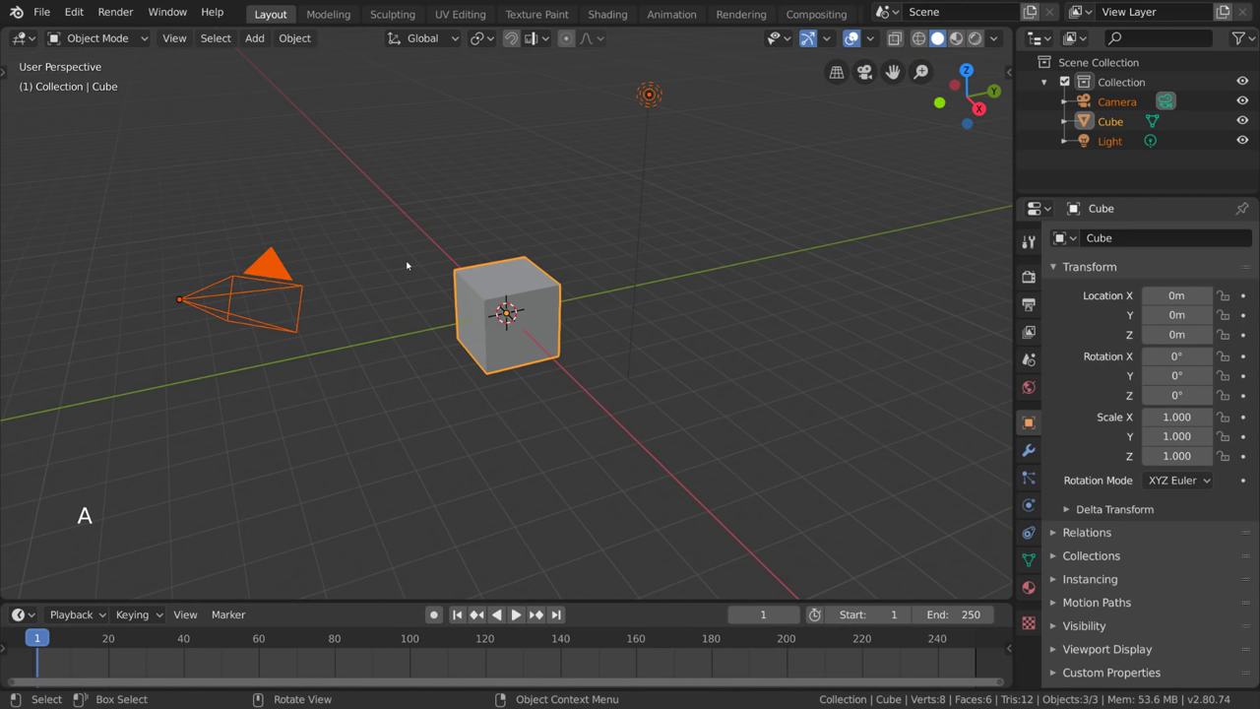
pyautogui.hotkey('alt', 'a')
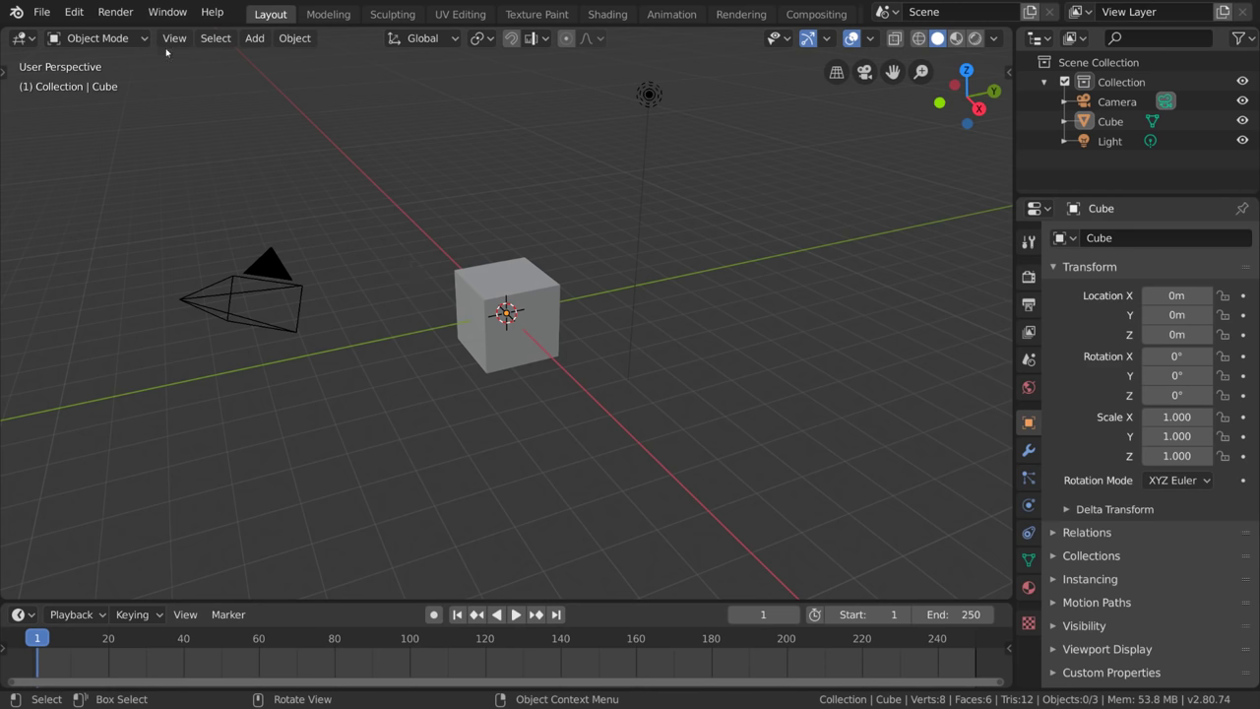
# Set the keymap preference Select With to Right, and select the cube in the viewport with that setting
pyautogui.click(74, 12)
pyautogui.click(144, 281)
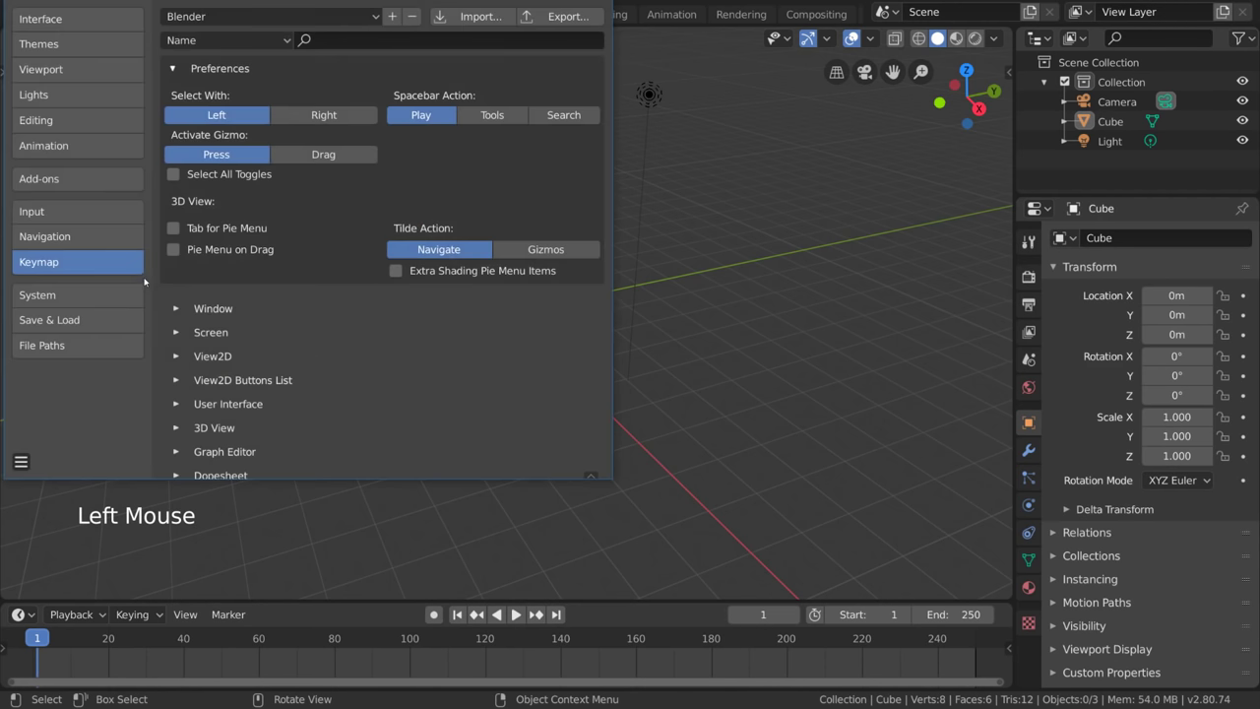
pyautogui.click(303, 118)
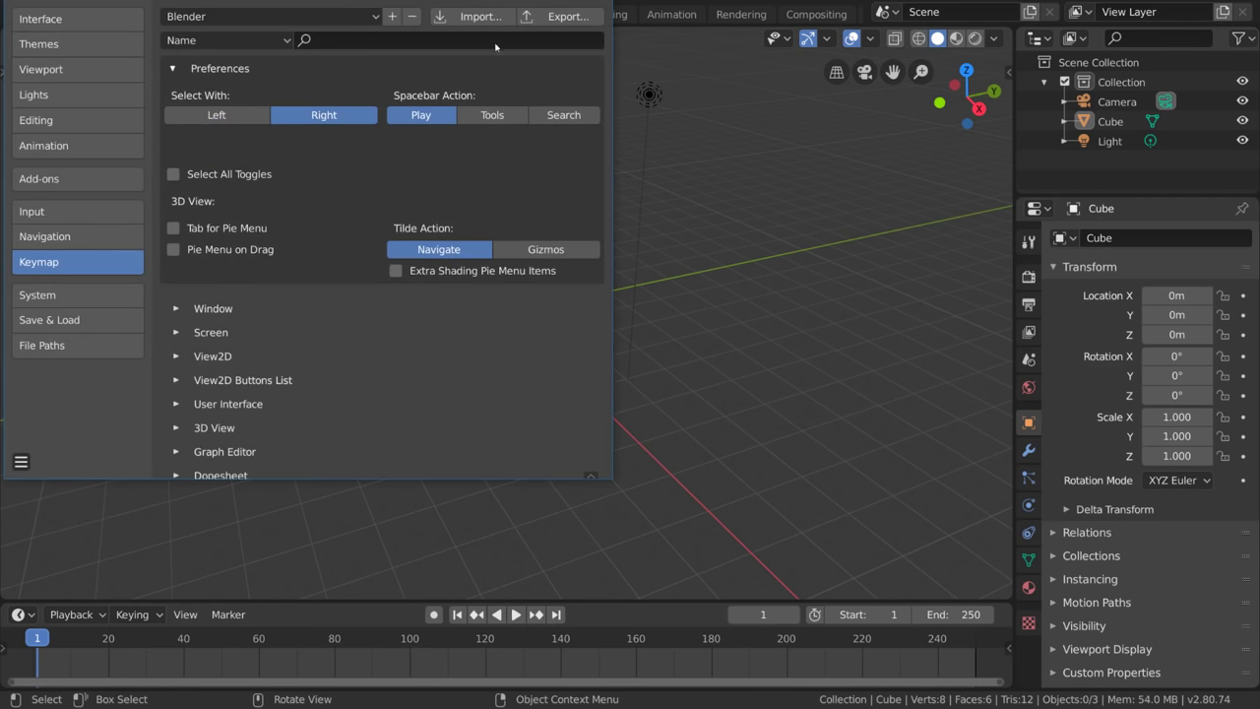
pyautogui.click(597, 4)
pyautogui.rightClick(537, 289)
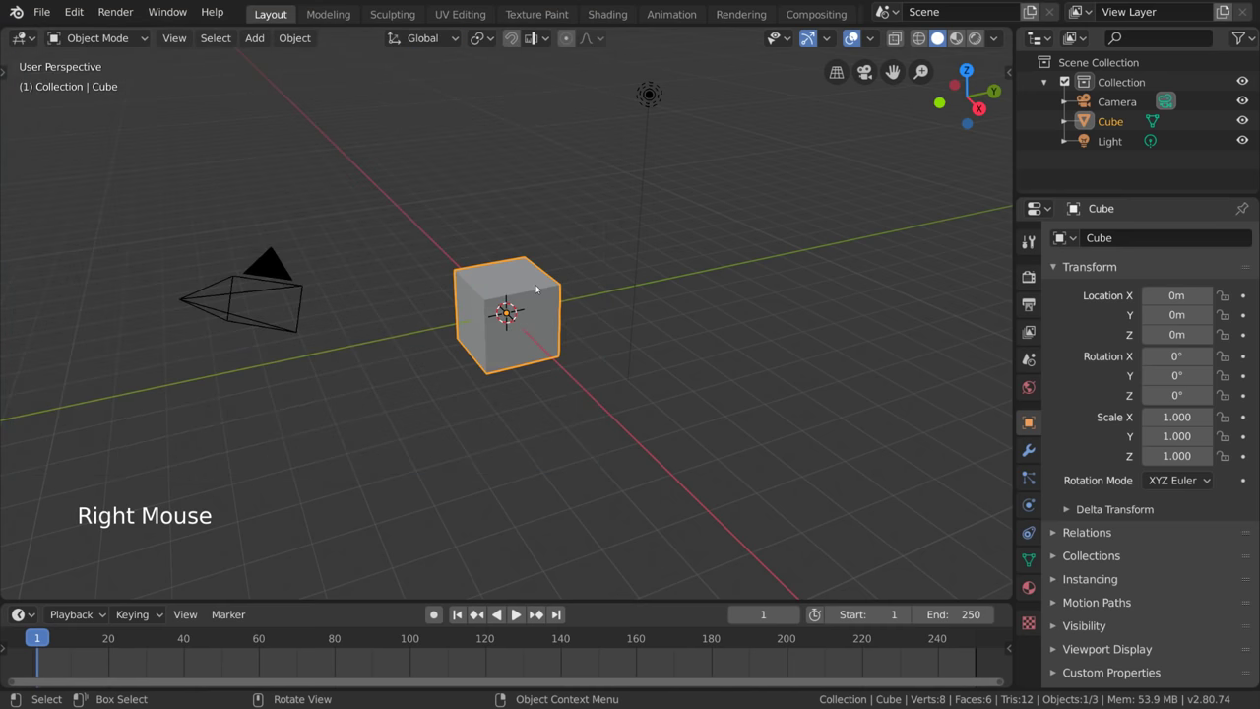
# Examine the cube from the top and back orthographic views and from several perspective angles
pyautogui.click(966, 71)
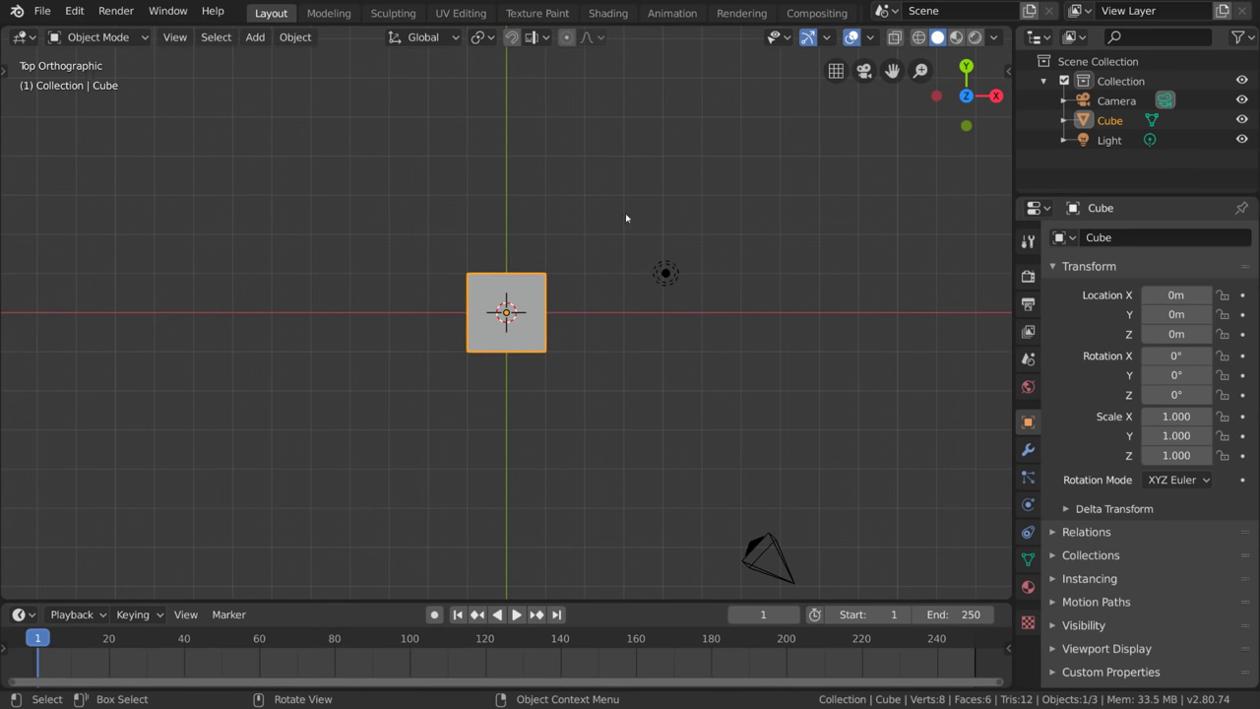
pyautogui.click(995, 95)
pyautogui.click(996, 95)
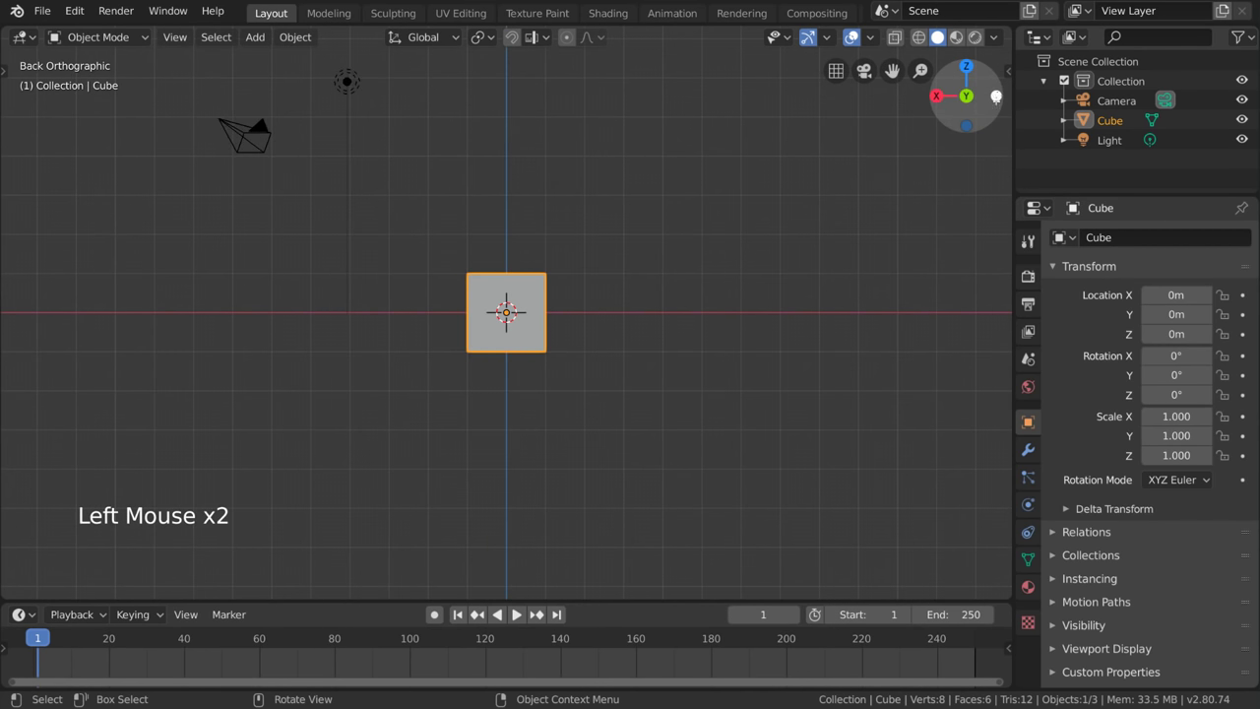
pyautogui.click(969, 69)
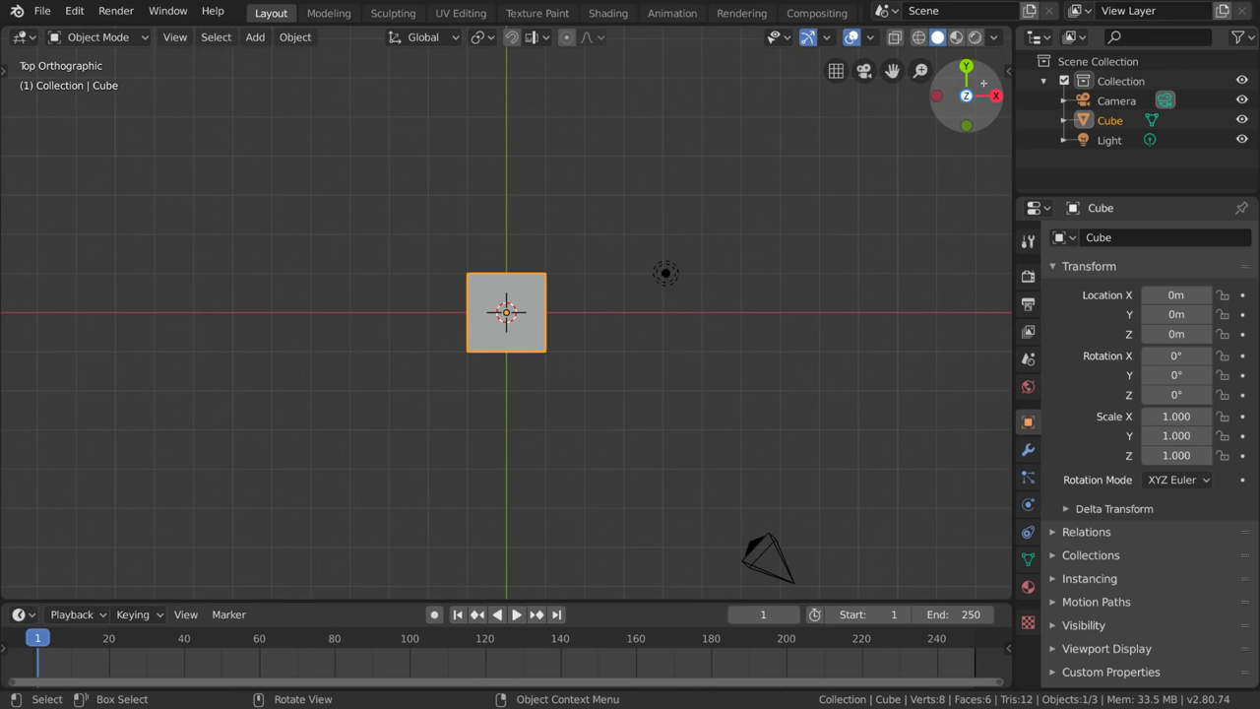
pyautogui.click(981, 83)
pyautogui.moveTo(982, 82); pyautogui.dragTo(857, 312)
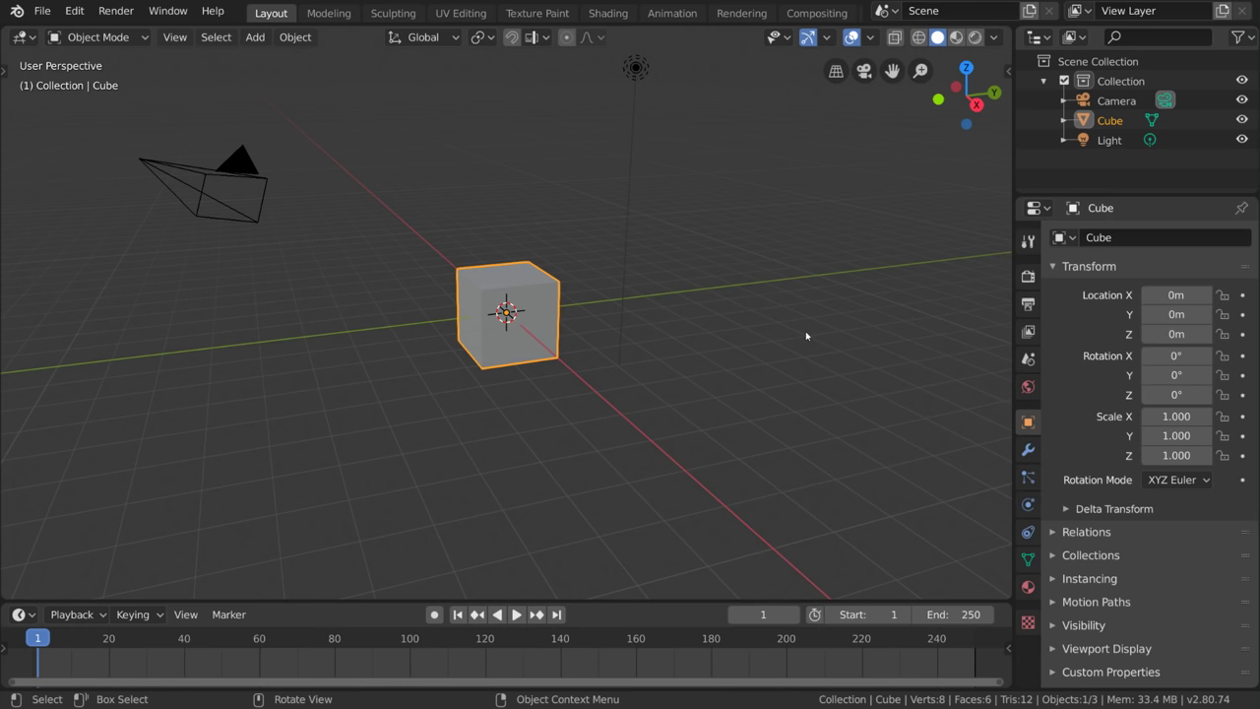
pyautogui.moveTo(814, 330)
pyautogui.mouseDown(button='middle')
pyautogui.moveTo(751, 337)
pyautogui.moveTo(797, 328)
pyautogui.mouseUp(button='middle')
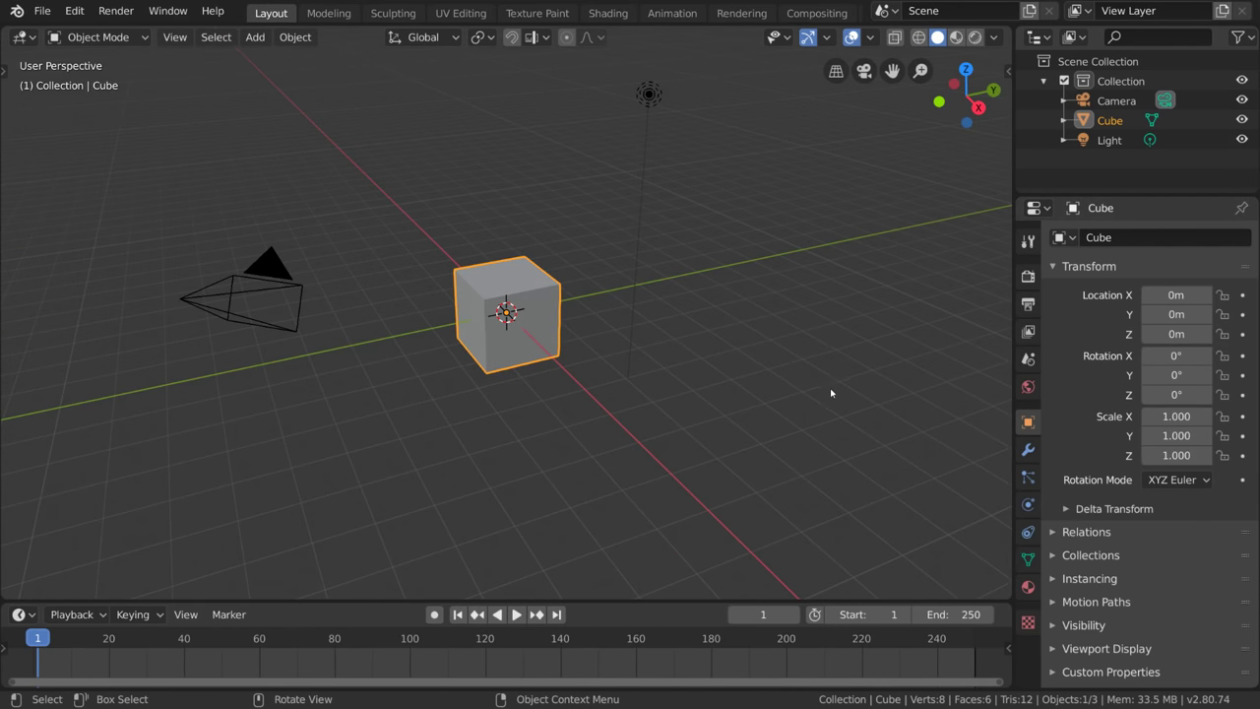
pyautogui.moveTo(831, 392)
pyautogui.mouseDown(button='middle')
pyautogui.moveTo(813, 427)
pyautogui.moveTo(821, 399)
pyautogui.mouseUp(button='middle')
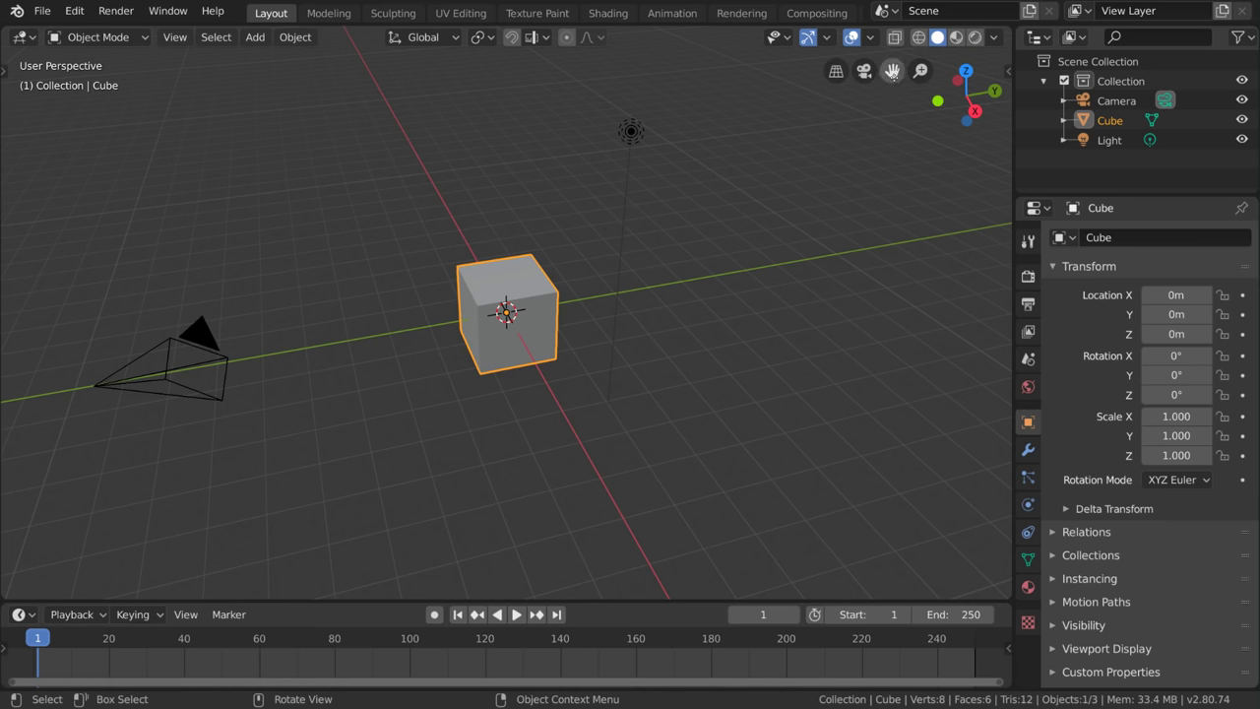
# Pan and orbit the viewport so the cube moves away from the centre of the view
pyautogui.moveTo(892, 70); pyautogui.dragTo(443, 120)
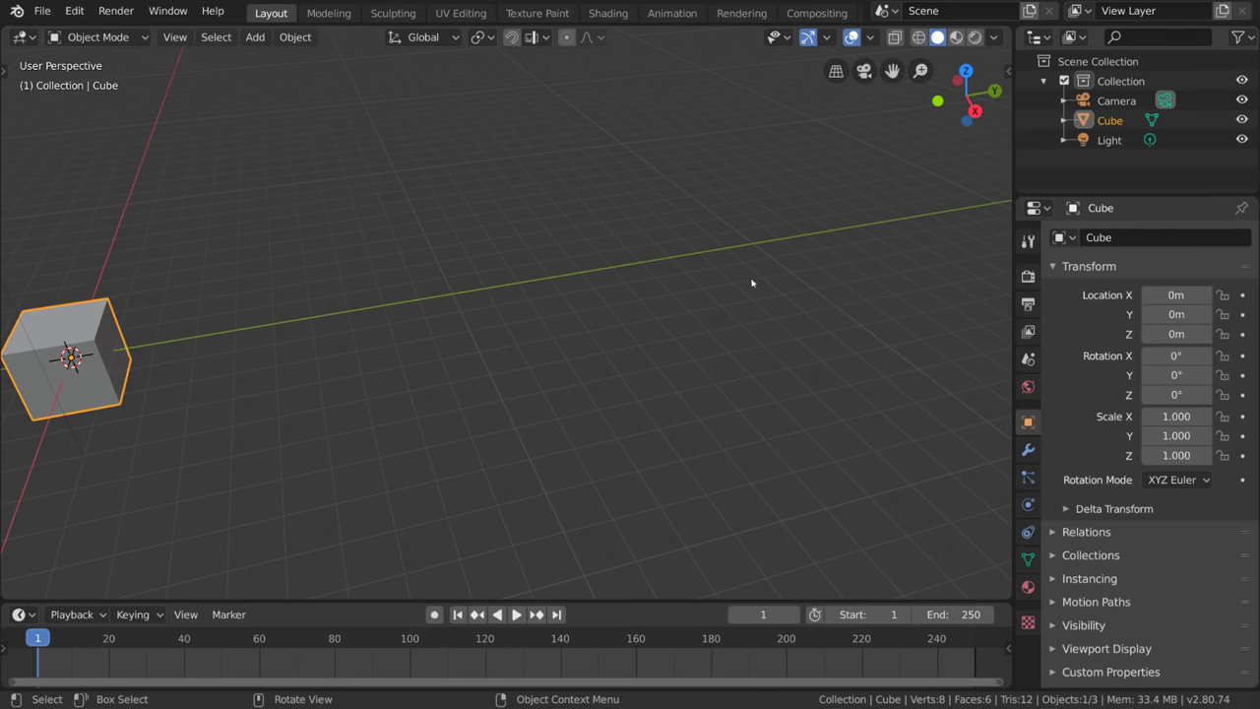
pyautogui.moveTo(752, 283); pyautogui.dragTo(688, 330, button='middle')
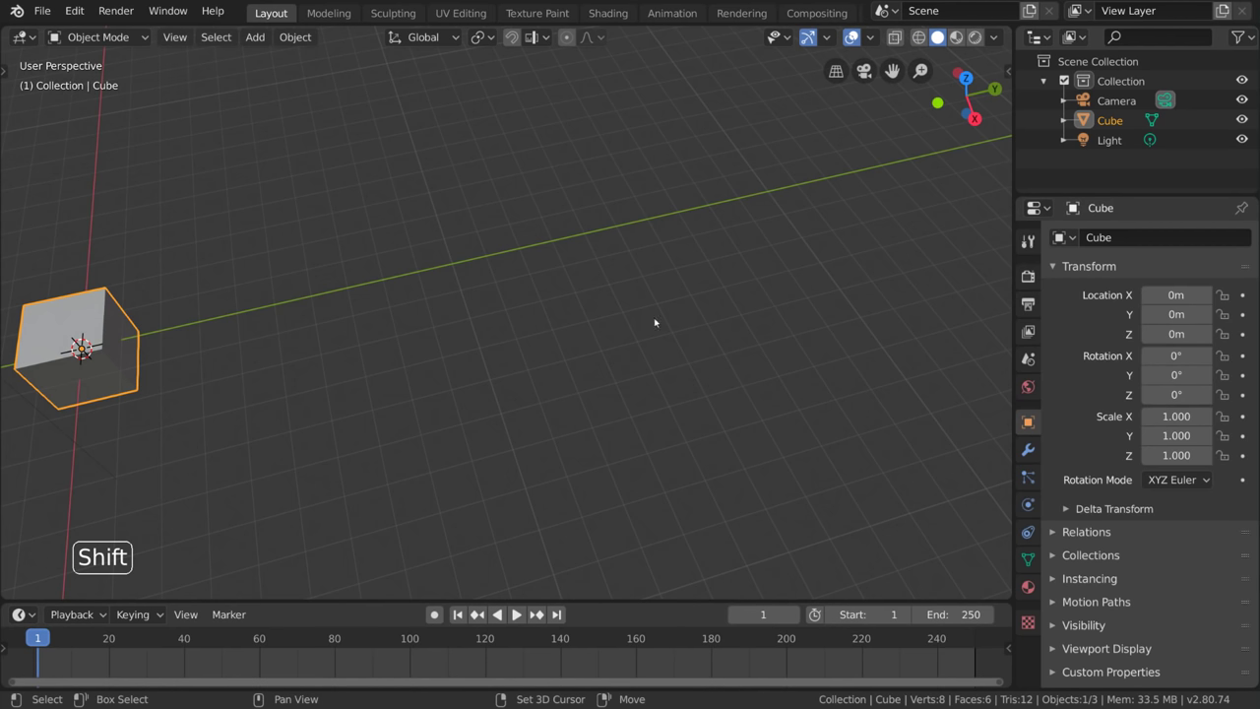
pyautogui.keyDown('shift'); pyautogui.moveTo(577, 335); pyautogui.dragTo(787, 278, button='middle'); pyautogui.keyUp('shift')
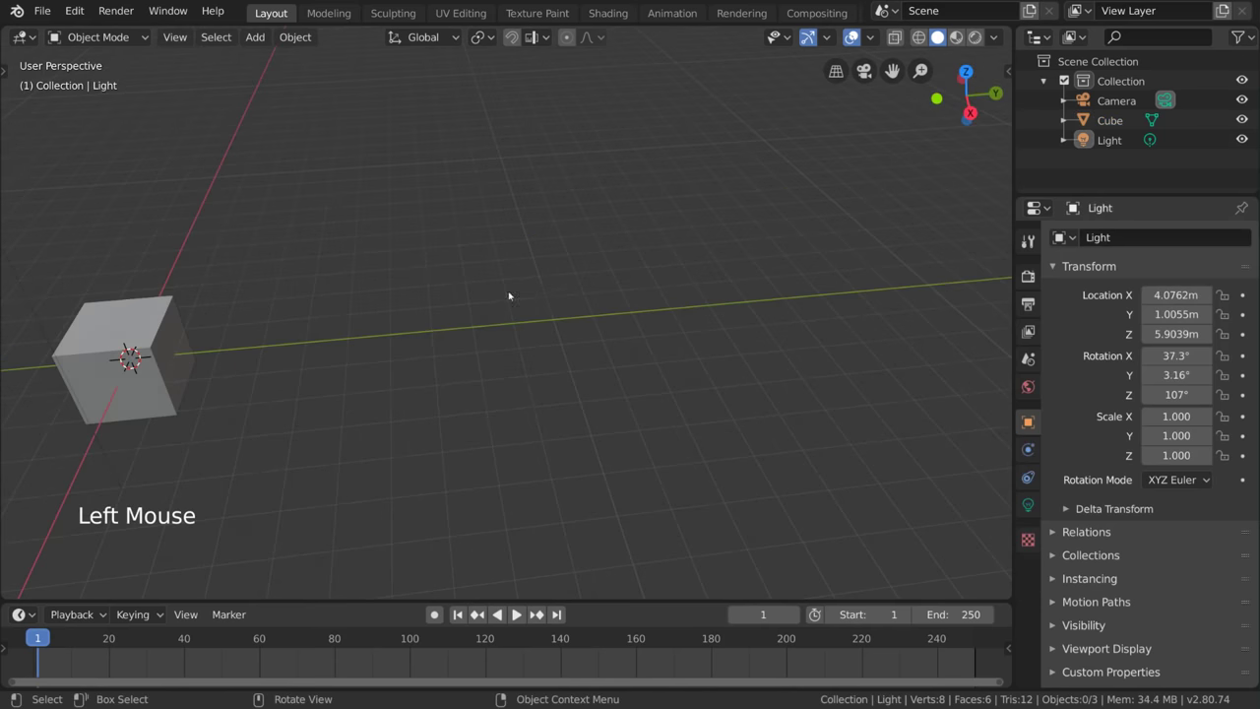
# Select the cube and frame it in the viewport with Frame Selected
pyautogui.click(165, 326)
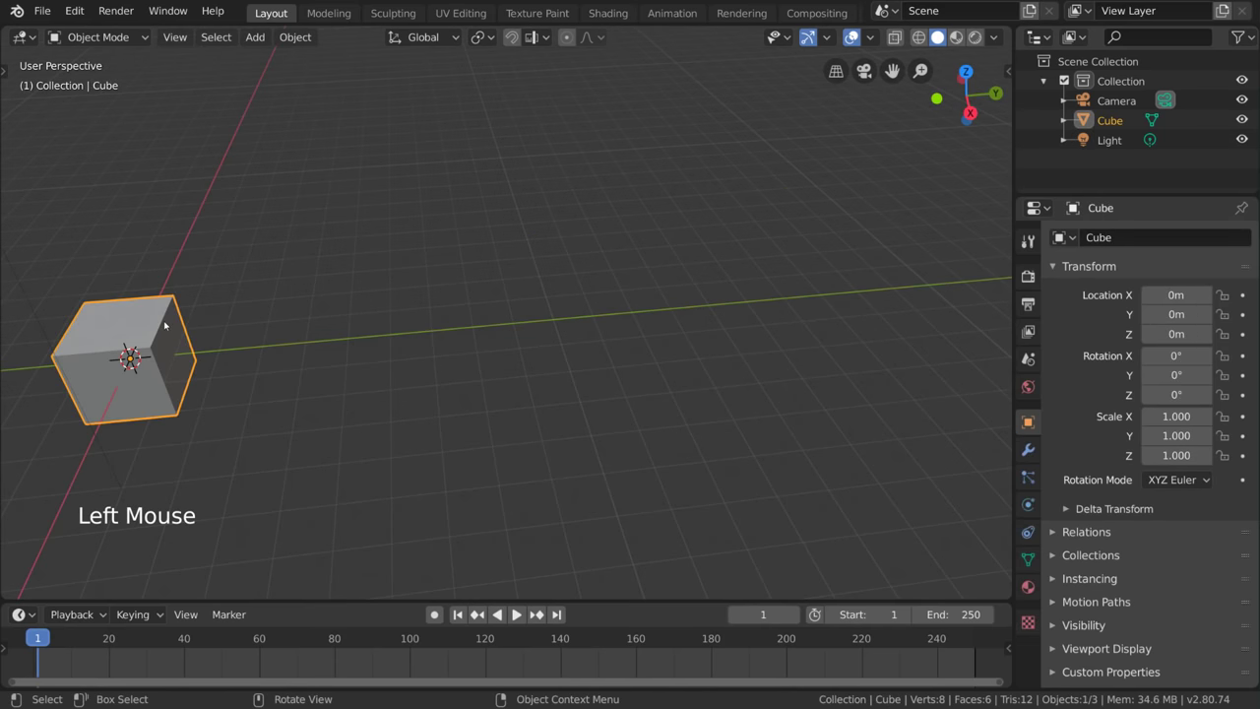
pyautogui.click(208, 298)
pyautogui.click(174, 37)
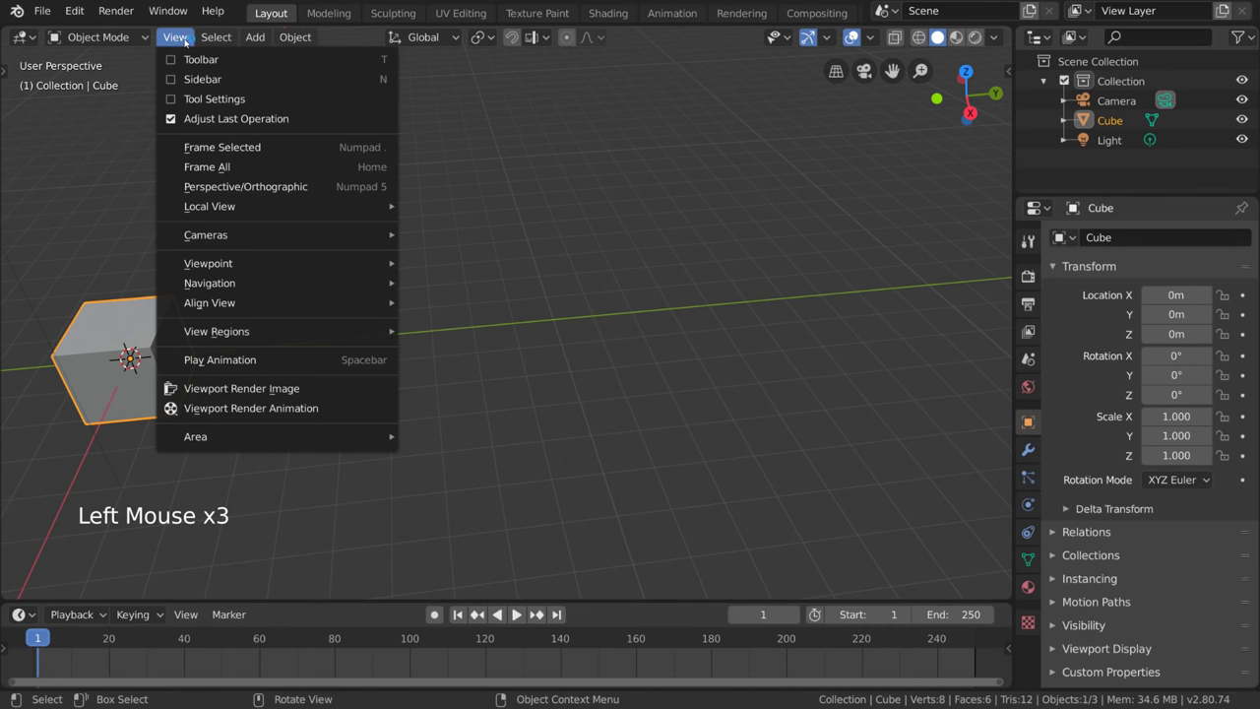
pyautogui.click(221, 148)
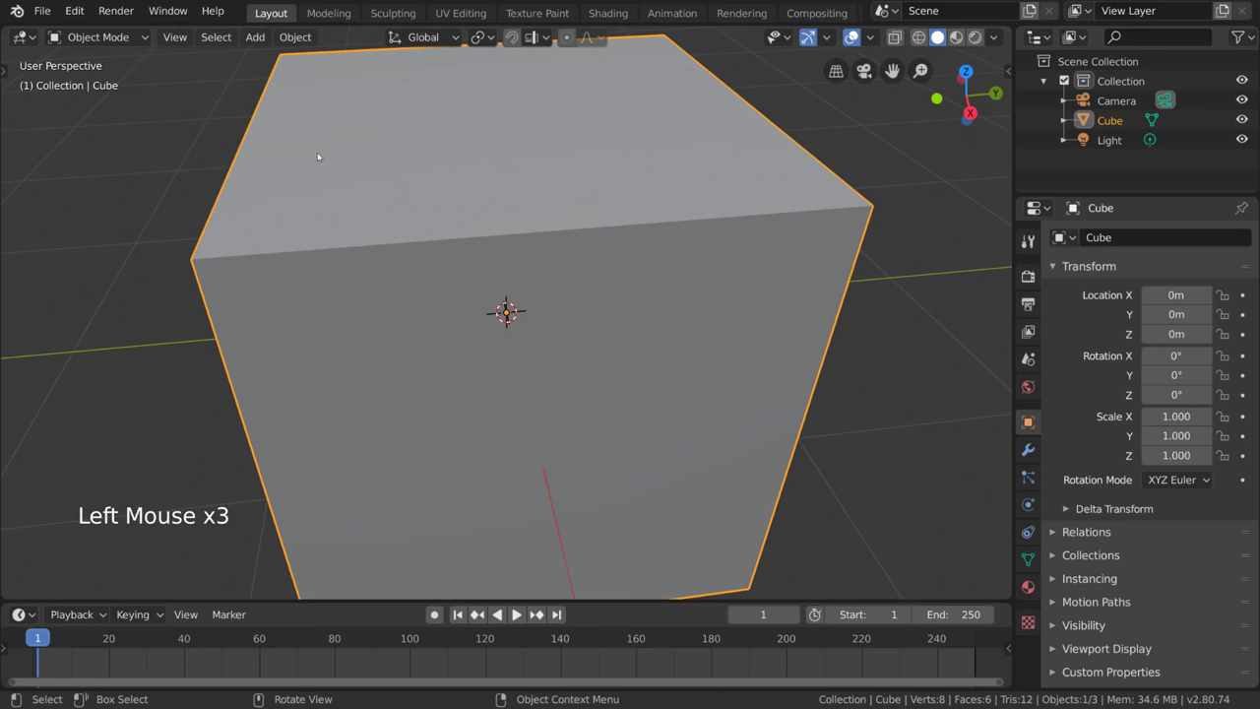
# Orbit to the cube's front-facing side and zoom the view out and in on it
pyautogui.moveTo(320, 152); pyautogui.dragTo(344, 128, button='middle')
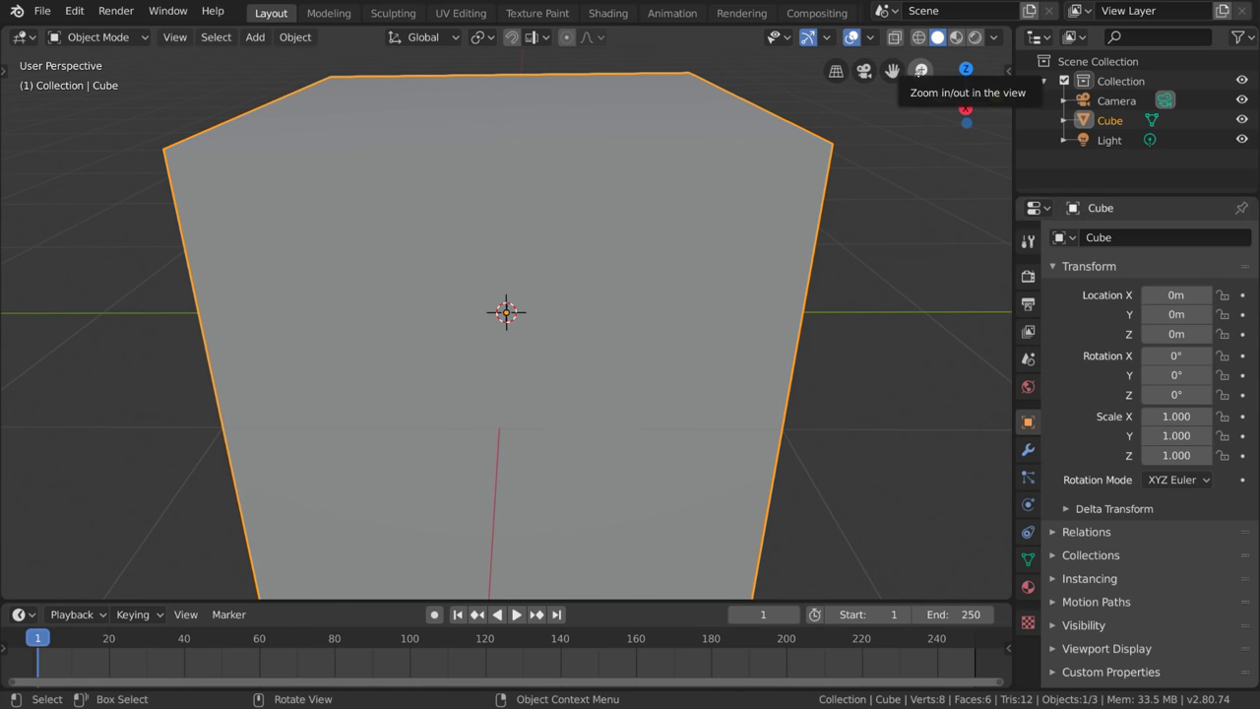
pyautogui.moveTo(921, 71); pyautogui.dragTo(920, 179)
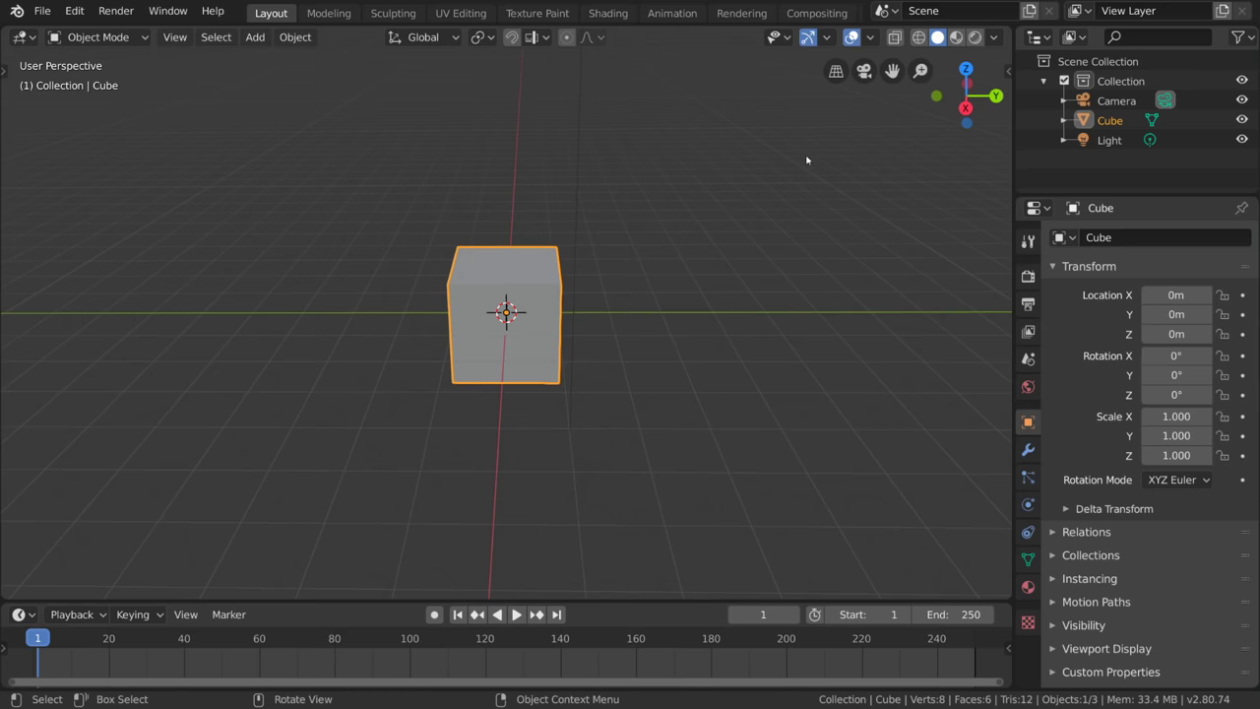
pyautogui.scroll(1, 770, 382)
pyautogui.scroll(5, 770, 382)
pyautogui.scroll(-6, 770, 382)
pyautogui.scroll(6, 770, 382)
pyautogui.scroll(-5, 770, 382)
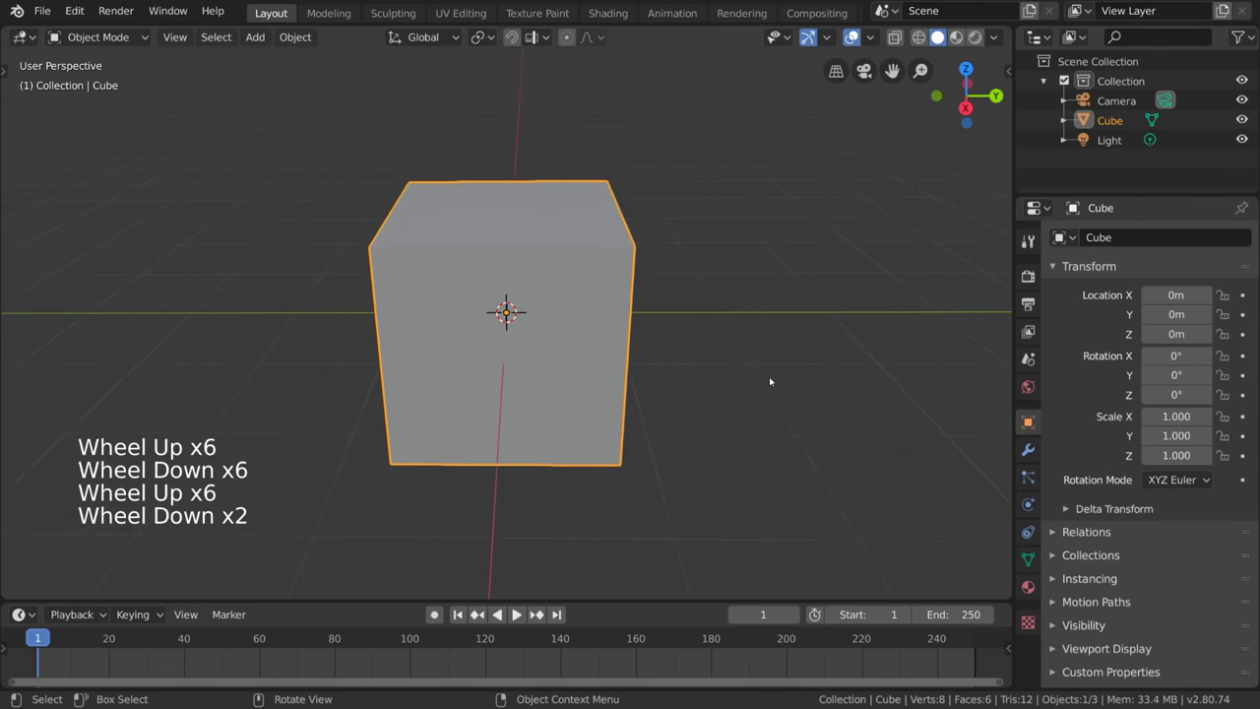
pyautogui.scroll(5, 770, 382)
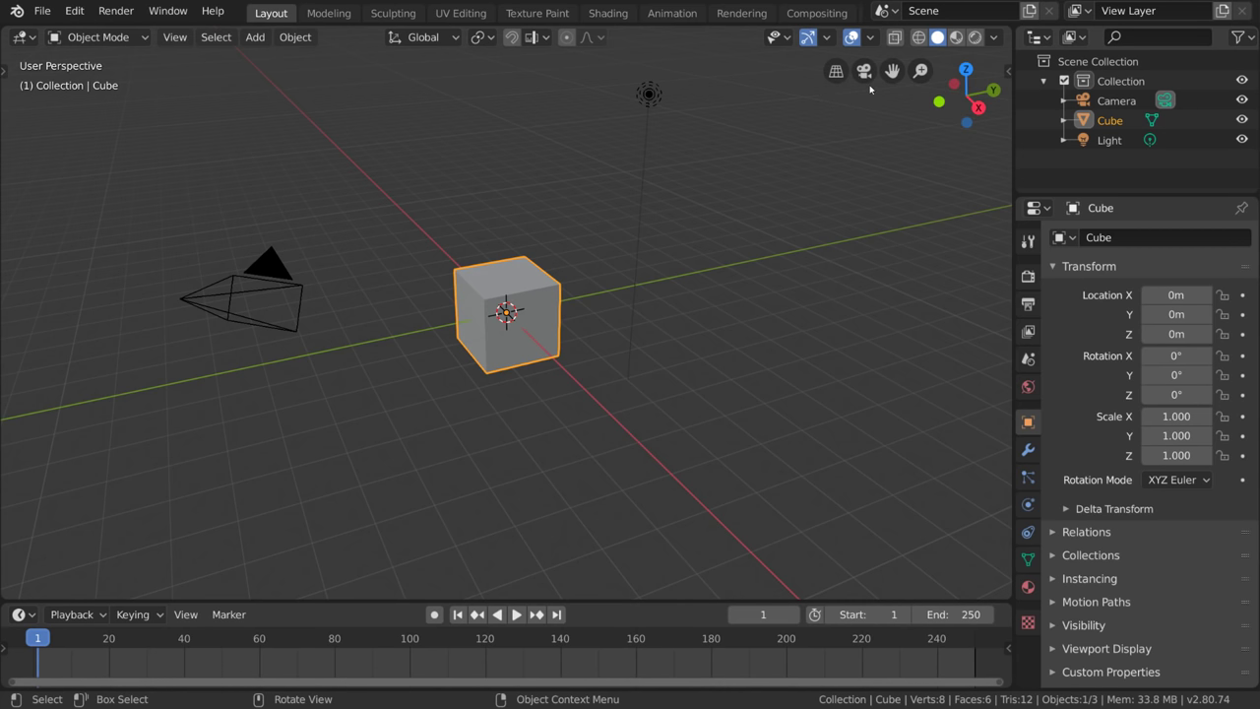
# Look at the cube through the scene camera and return to the user perspective, twice
pyautogui.click(865, 72)
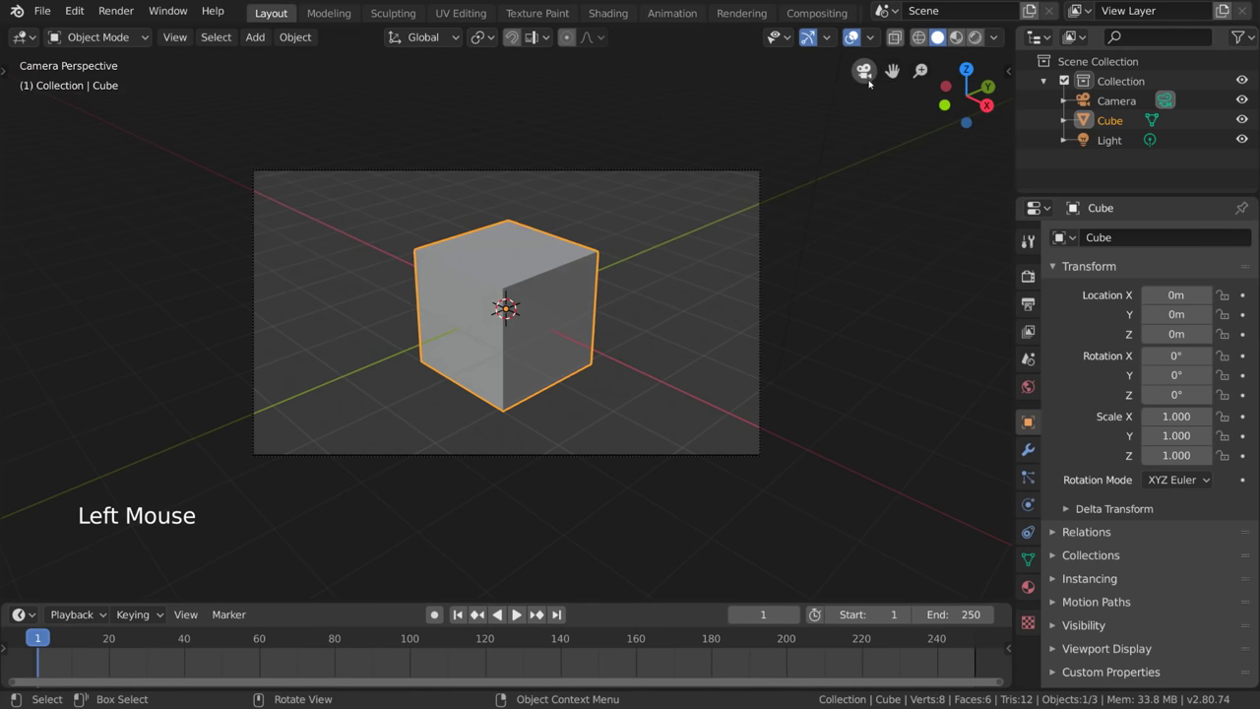
pyautogui.click(864, 73)
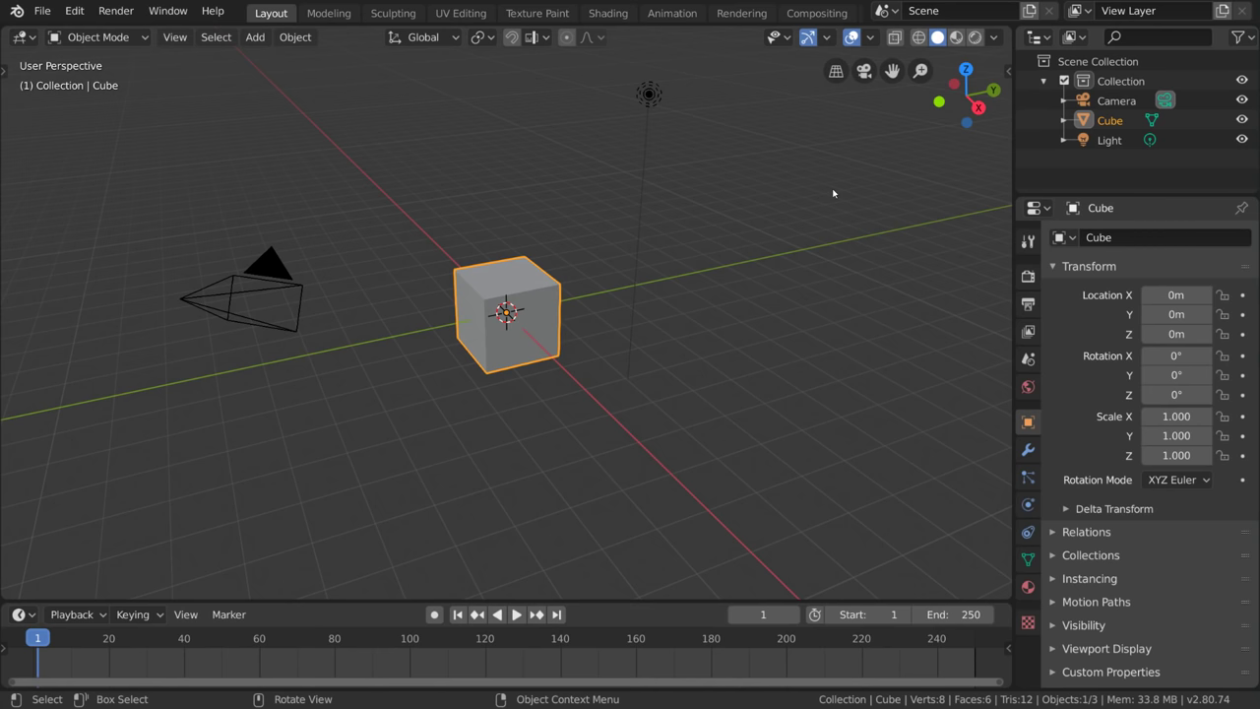
pyautogui.press('KP_0')
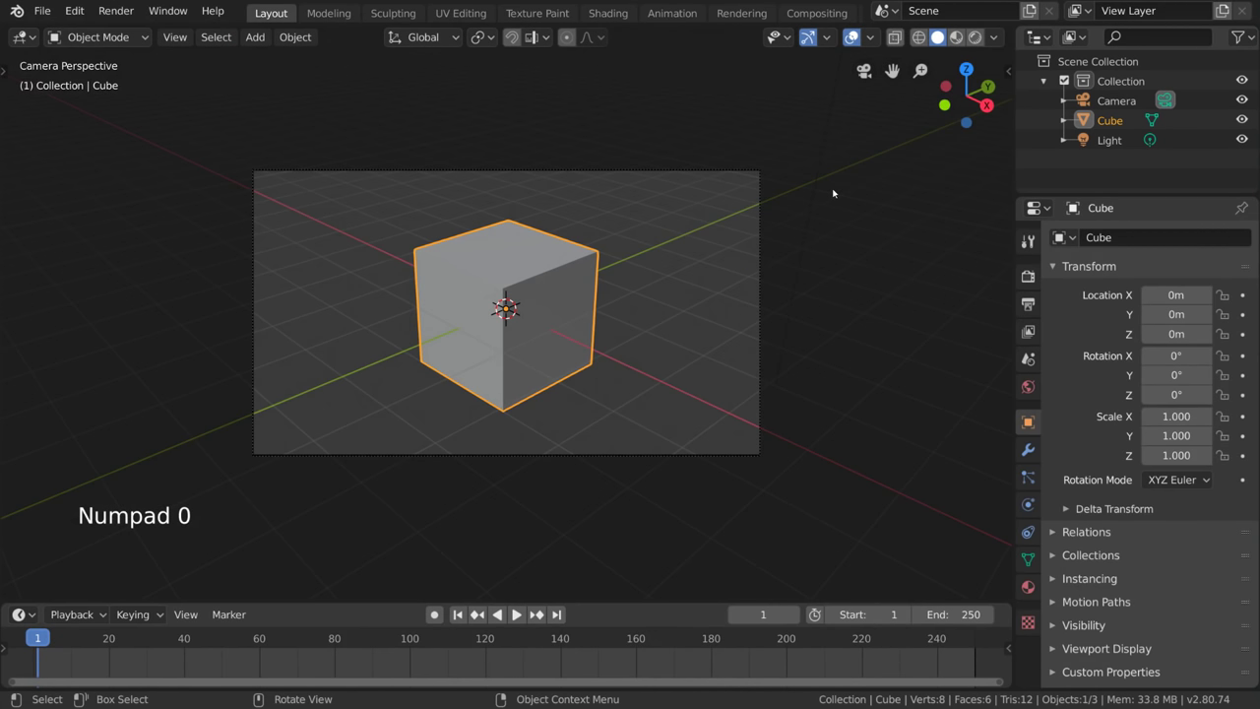
pyautogui.press('KP_0')
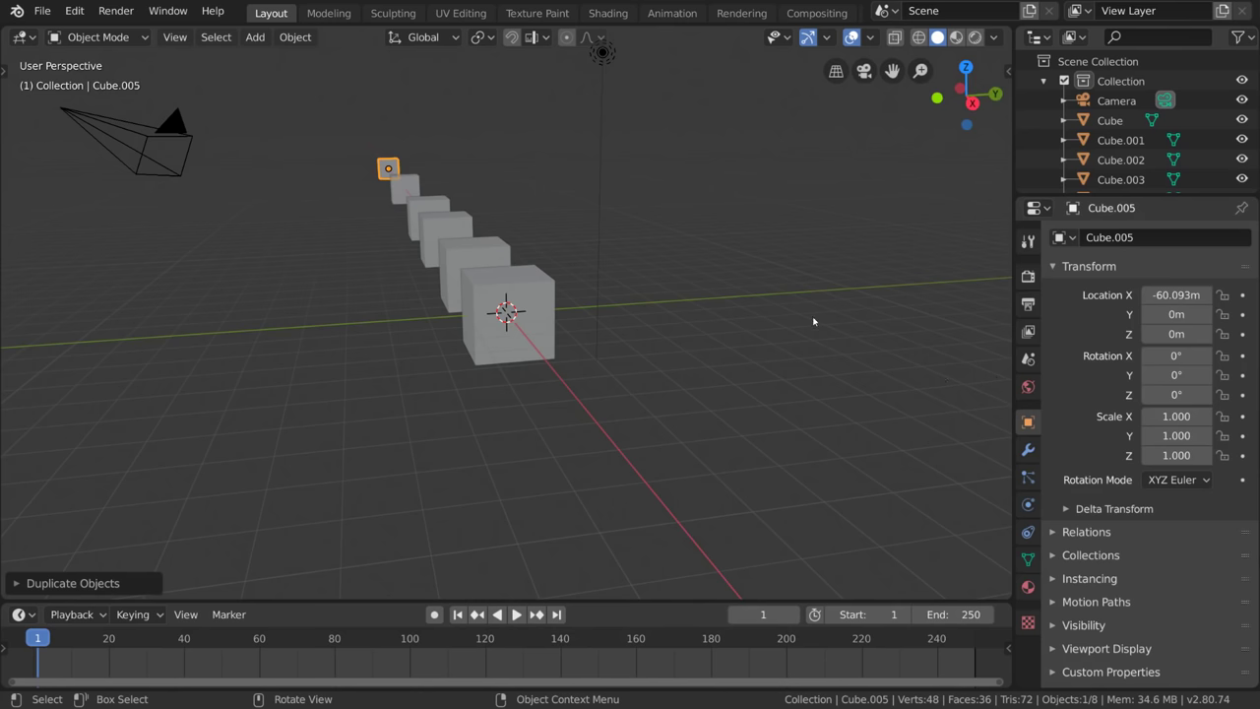
# Compare the row of cubes in perspective and orthographic projection from different angles, ending in orthographic
pyautogui.moveTo(813, 321); pyautogui.dragTo(821, 331, button='middle')
pyautogui.click(841, 74)
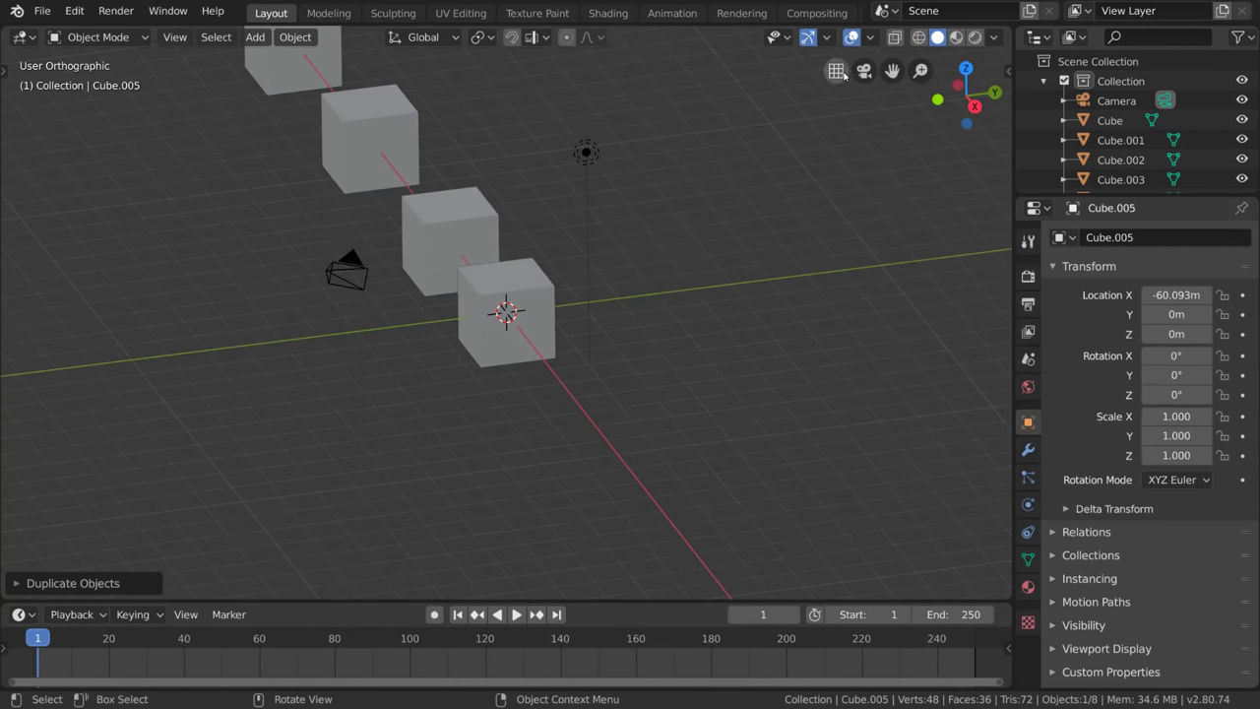
pyautogui.click(842, 71)
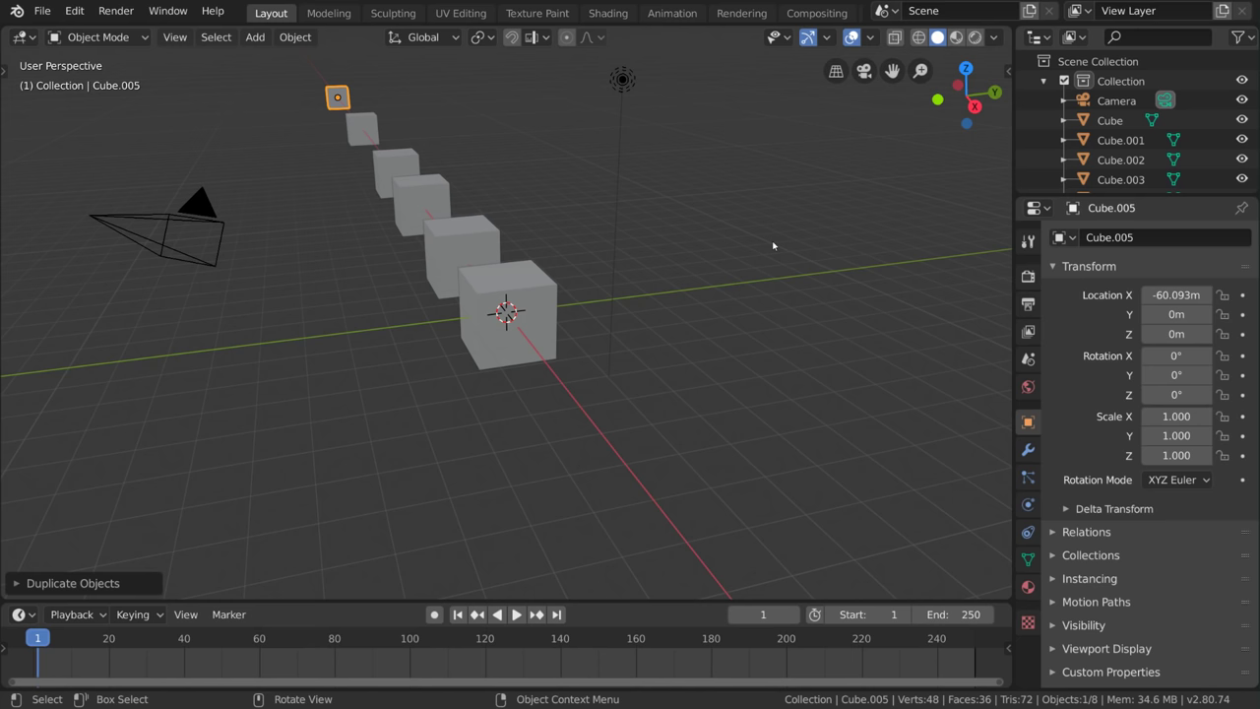
pyautogui.moveTo(772, 245)
pyautogui.mouseDown(button='middle')
pyautogui.moveTo(726, 238)
pyautogui.moveTo(759, 247)
pyautogui.moveTo(756, 263)
pyautogui.mouseUp(button='middle')
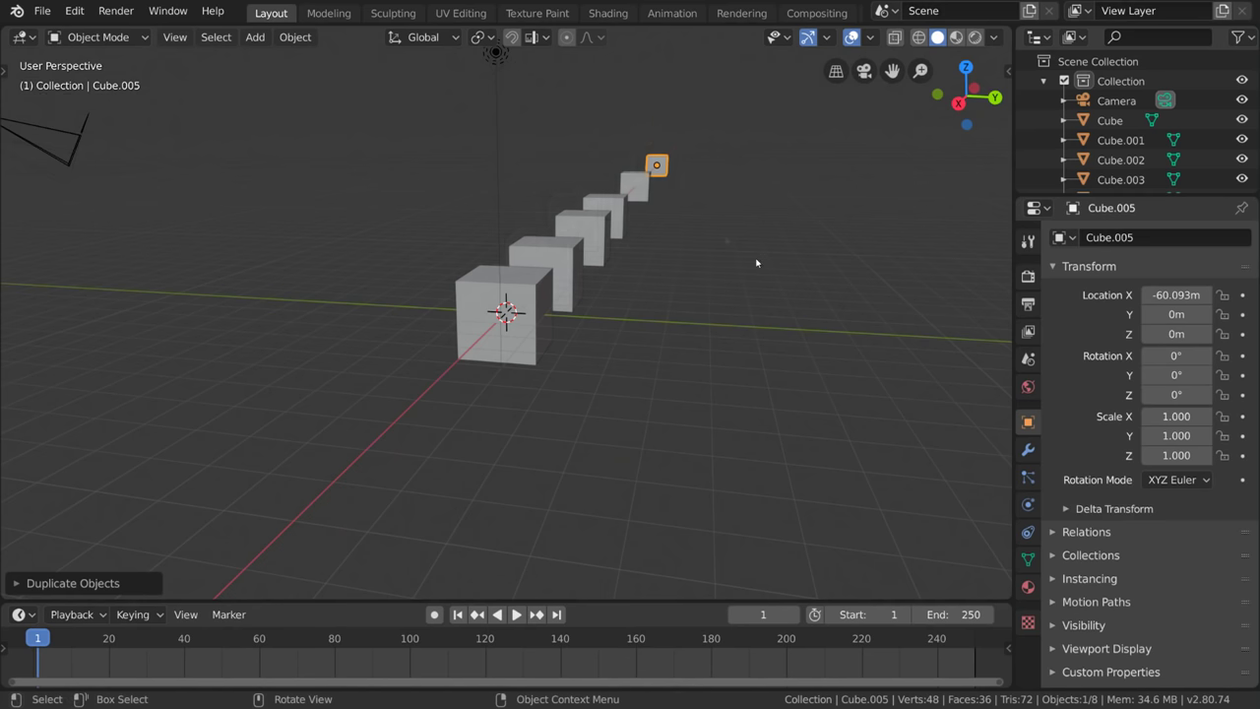
pyautogui.click(836, 70)
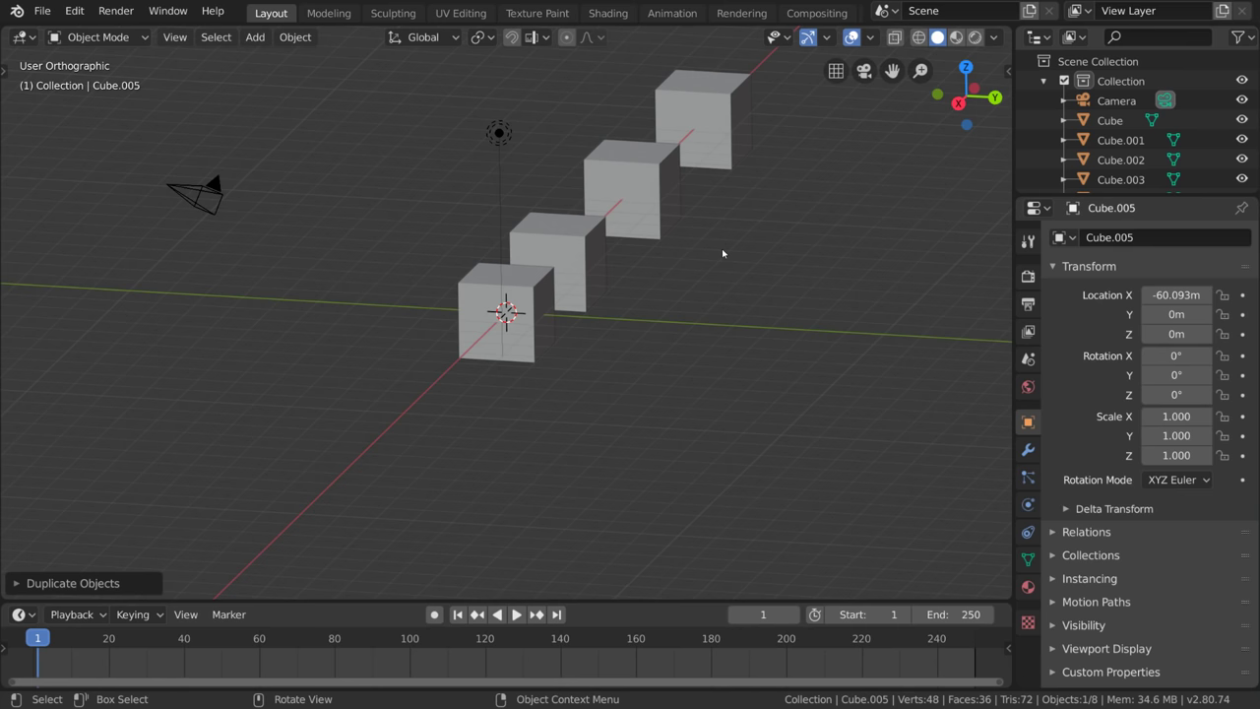
pyautogui.scroll(-2, 732, 262)
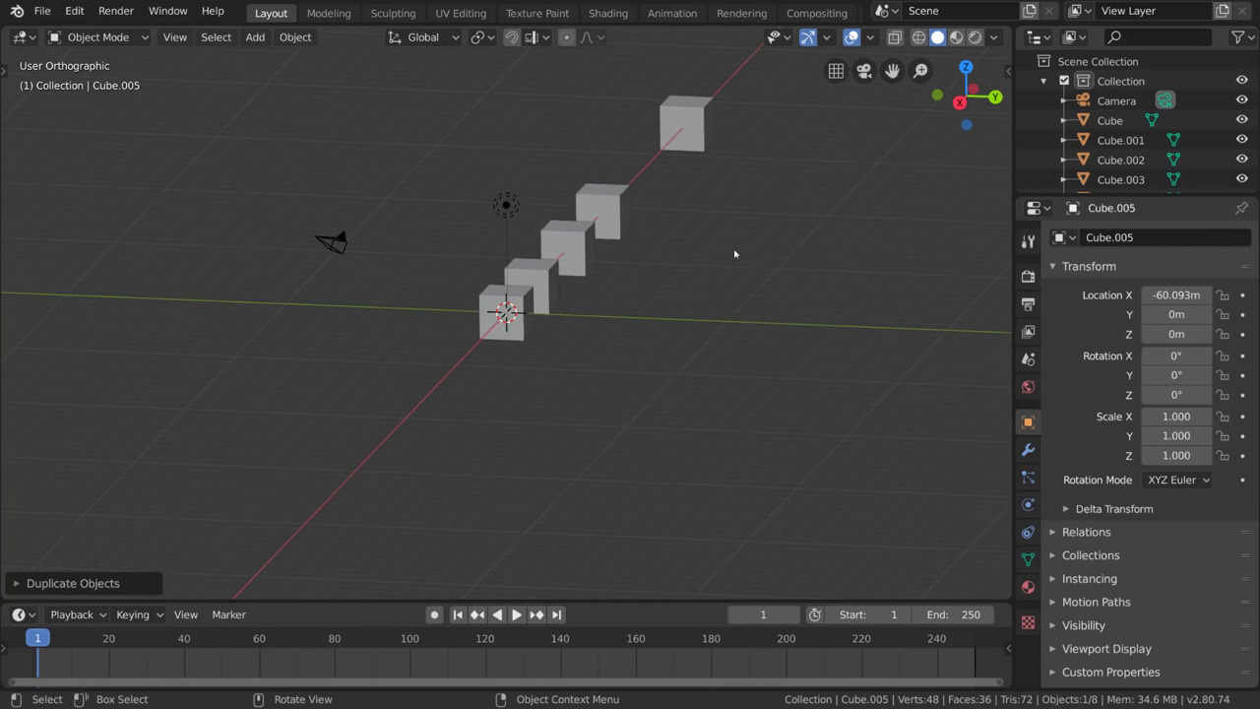
pyautogui.moveTo(739, 254); pyautogui.dragTo(767, 265, button='middle')
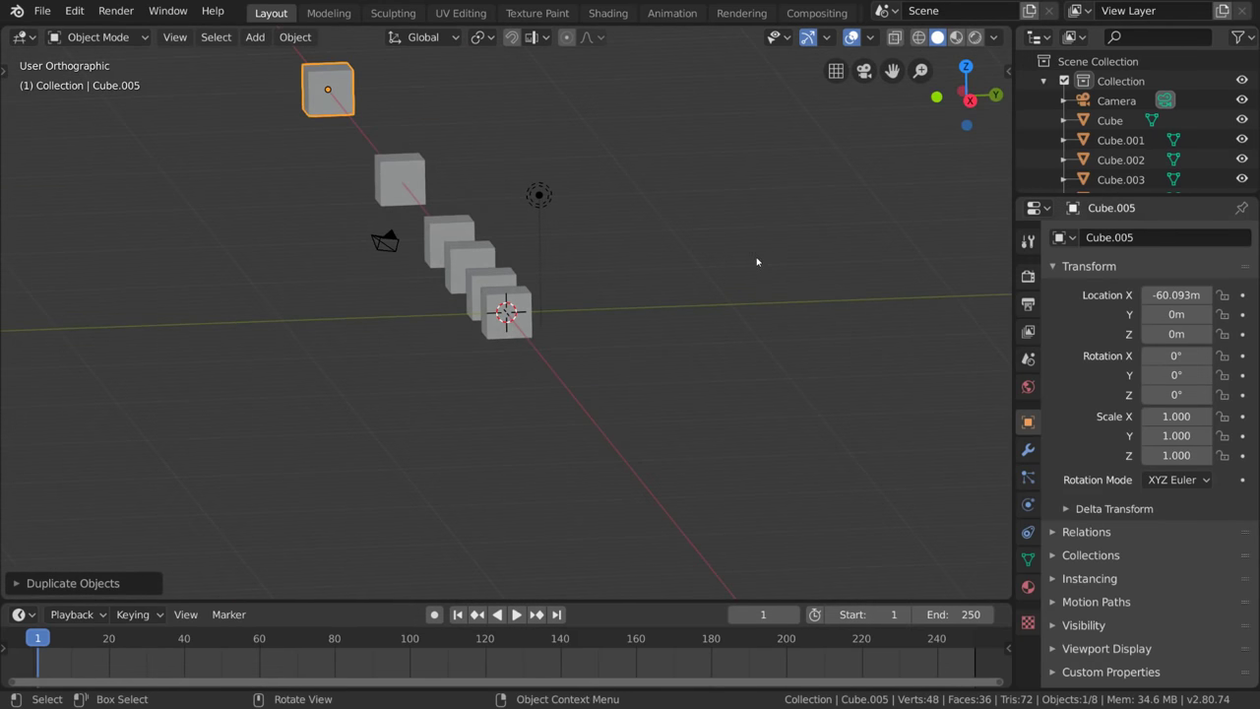